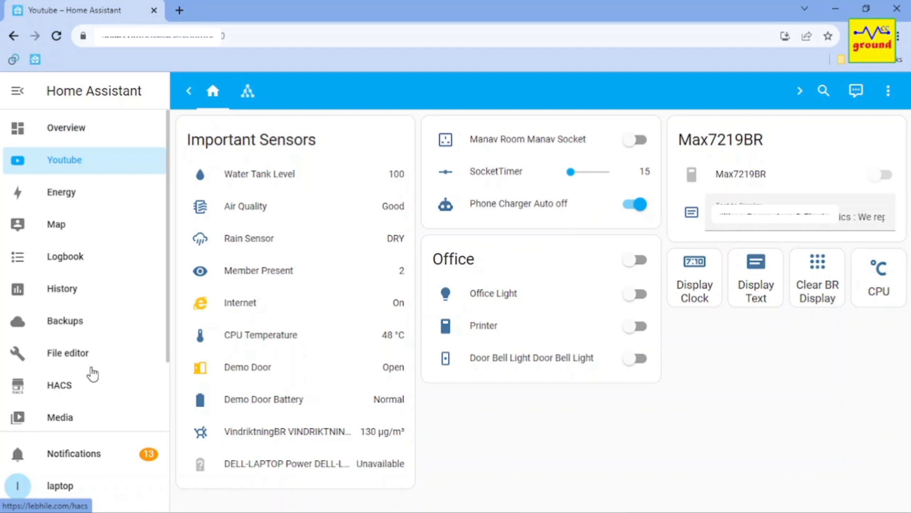
pyautogui.scroll(-3, 82, 342)
# In Developer Tools States, set binary_sensor.demo_door from on to off.
pyautogui.click(82, 376)
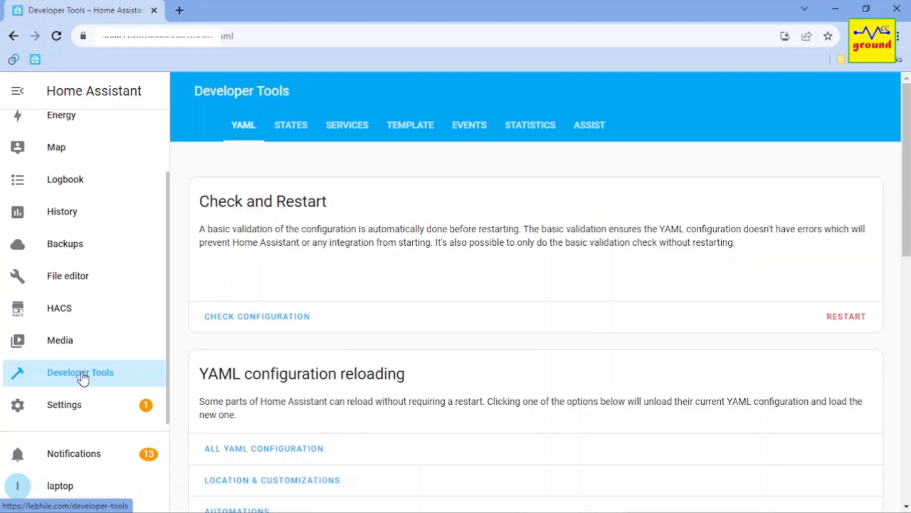
pyautogui.click(291, 124)
pyautogui.scroll(-5, 387, 363)
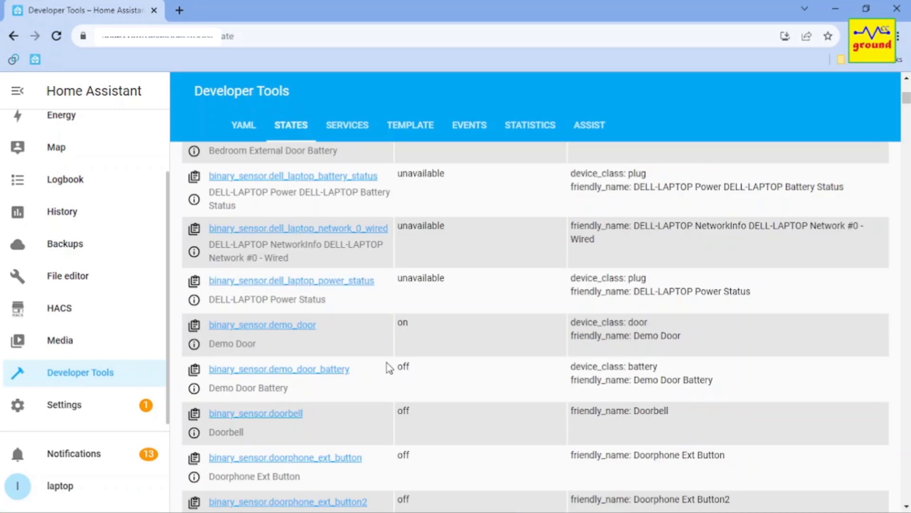
pyautogui.click(262, 326)
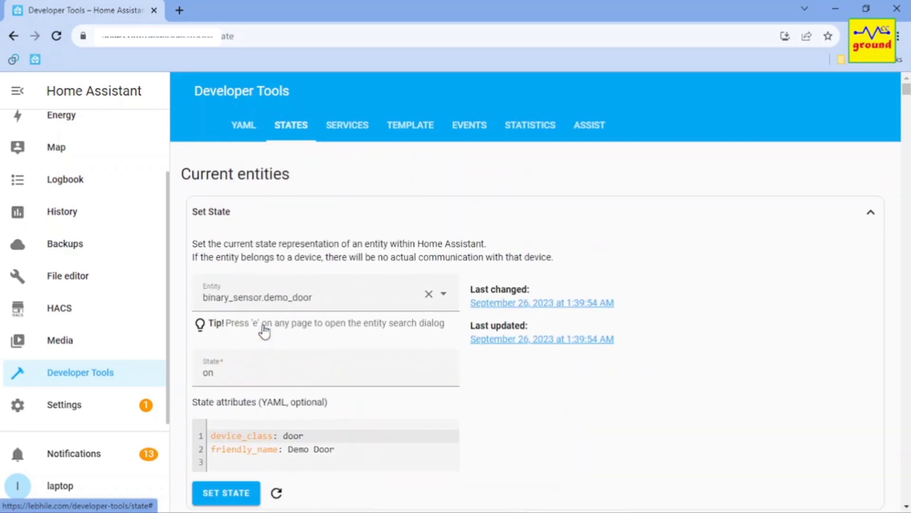
pyautogui.click(241, 373)
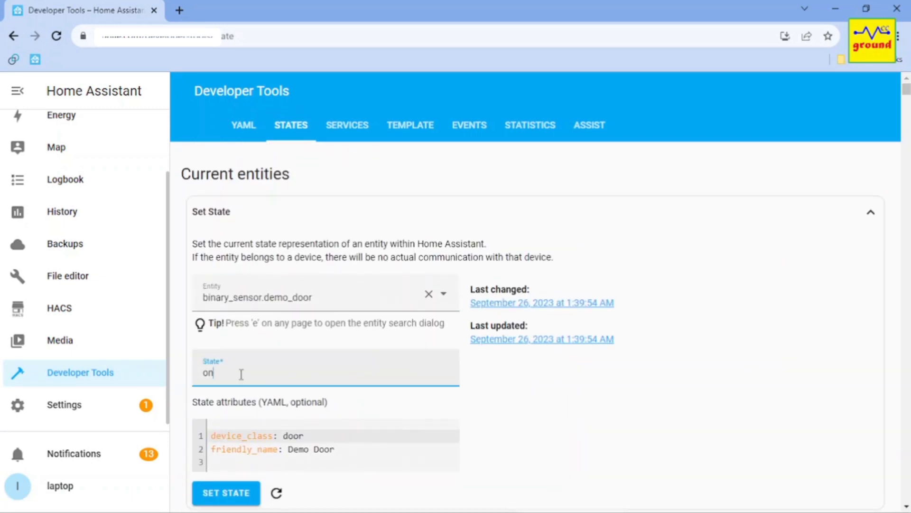
pyautogui.press('BackSpace')
pyautogui.write('ff')
pyautogui.scroll(-2, 277, 370)
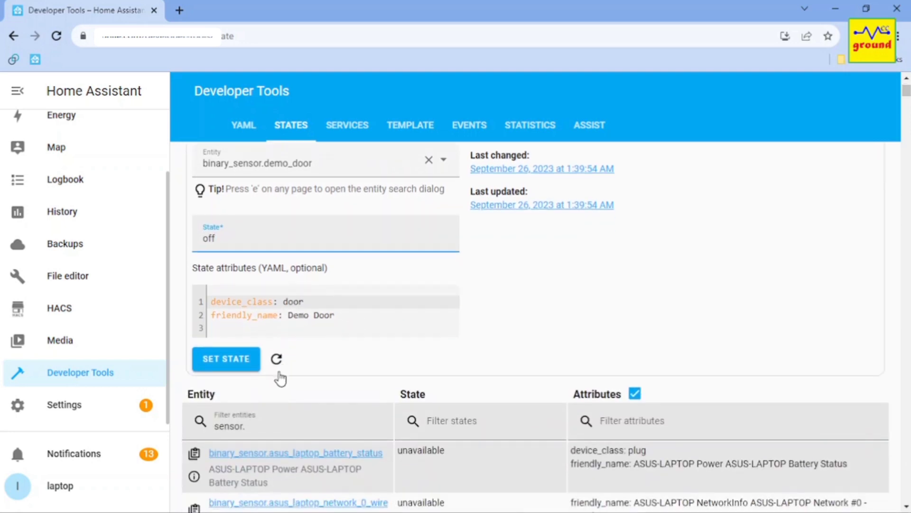
pyautogui.click(221, 360)
pyautogui.scroll(-3, 225, 355)
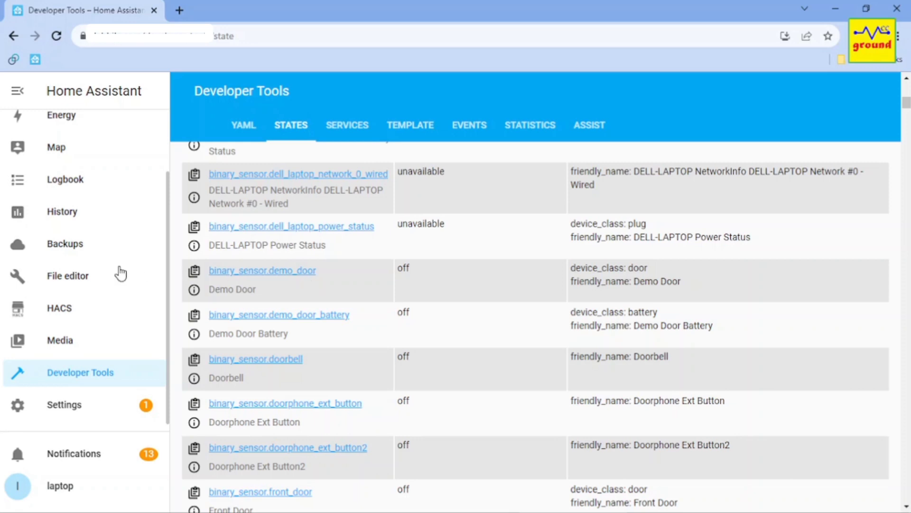
pyautogui.click(68, 278)
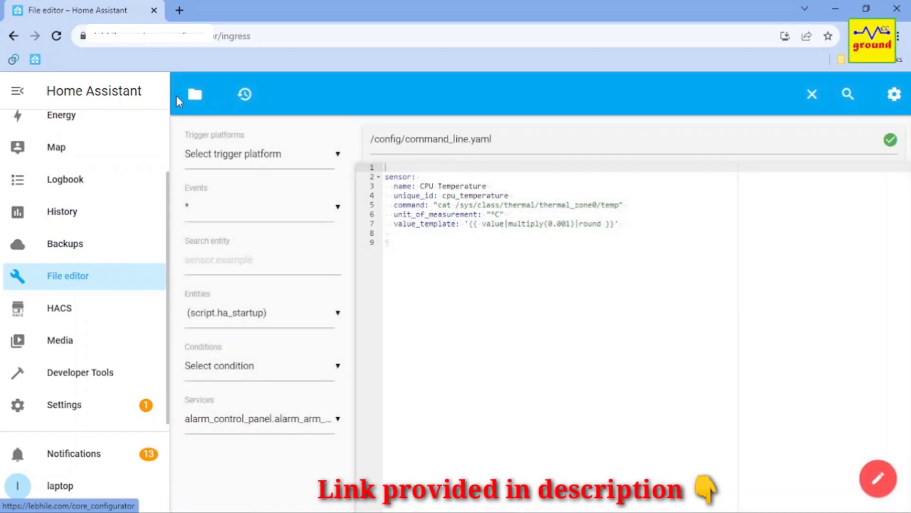
pyautogui.click(194, 94)
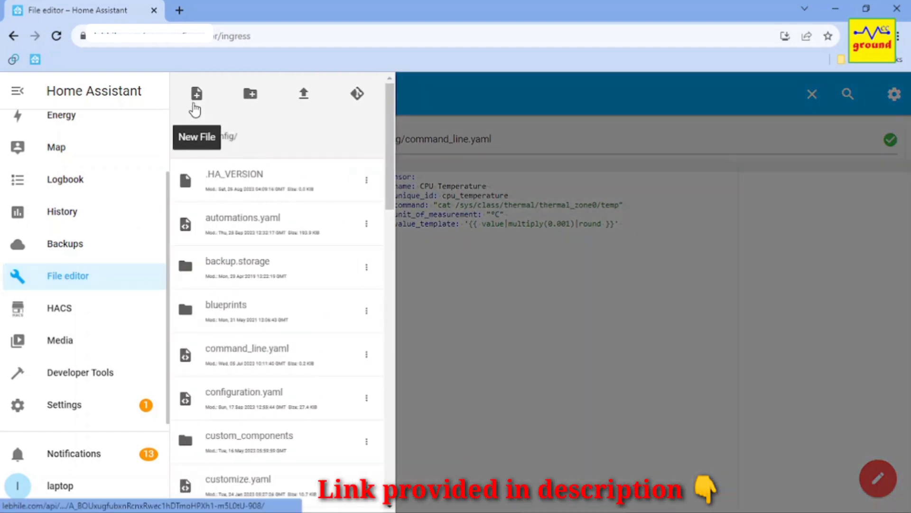
pyautogui.scroll(-3, 260, 272)
pyautogui.scroll(-5, 260, 273)
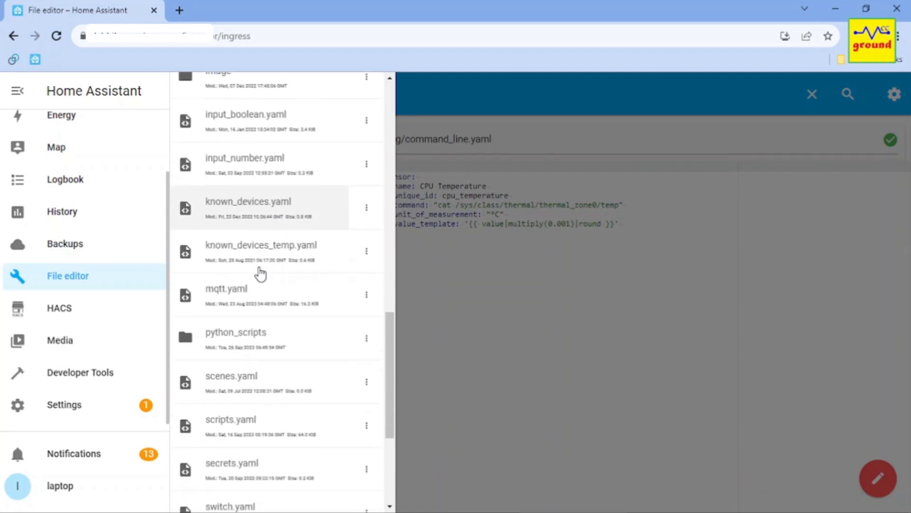
pyautogui.scroll(-1, 260, 272)
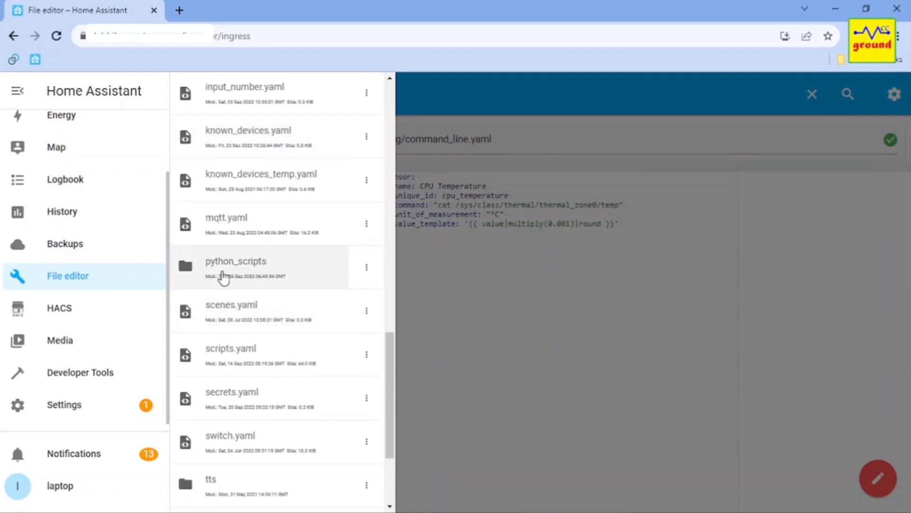
pyautogui.scroll(5, 235, 278)
pyautogui.scroll(5, 253, 399)
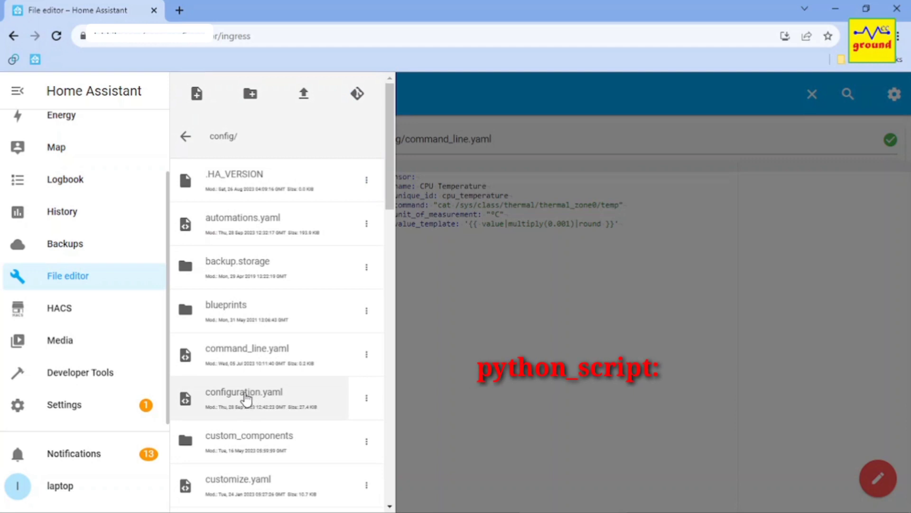
pyautogui.click(245, 399)
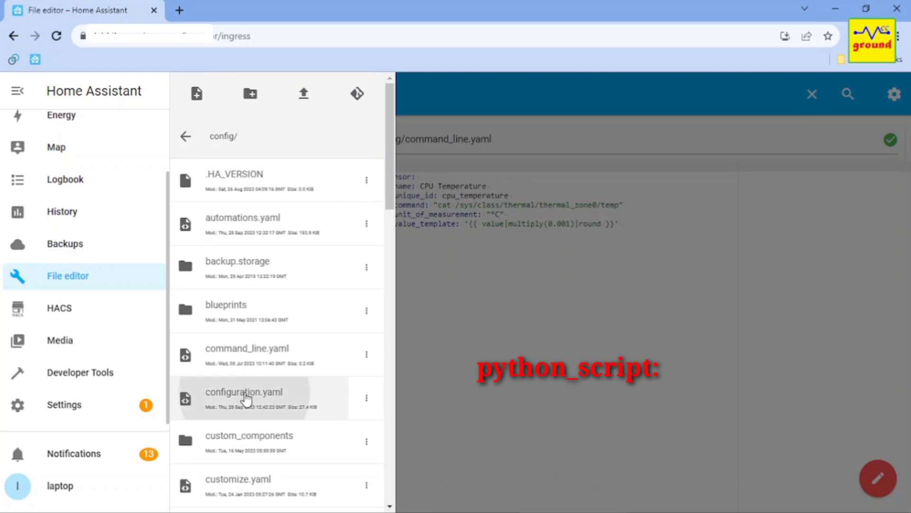
pyautogui.click(627, 317)
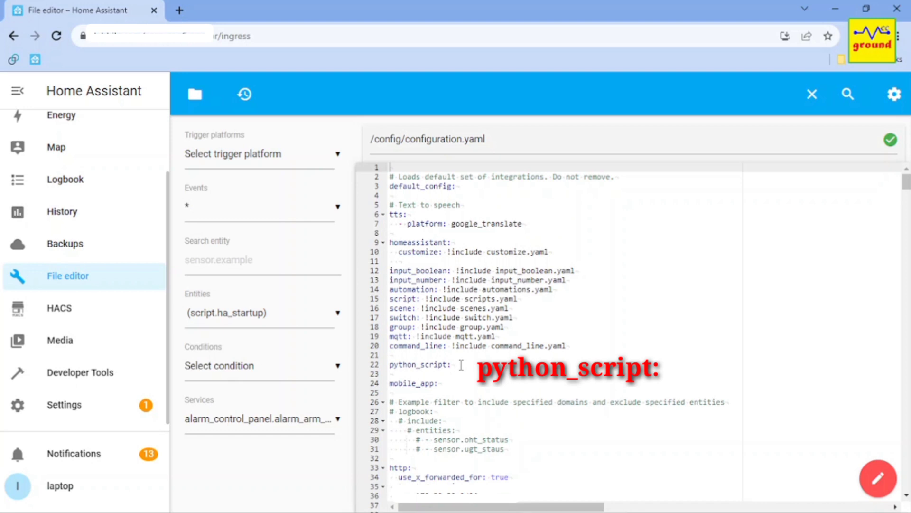
pyautogui.moveTo(461, 365); pyautogui.dragTo(389, 365)
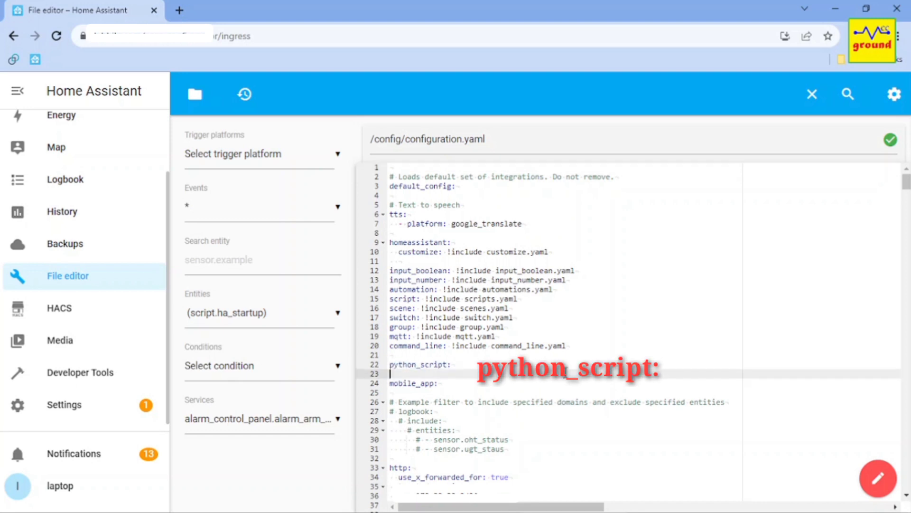
pyautogui.click(505, 364)
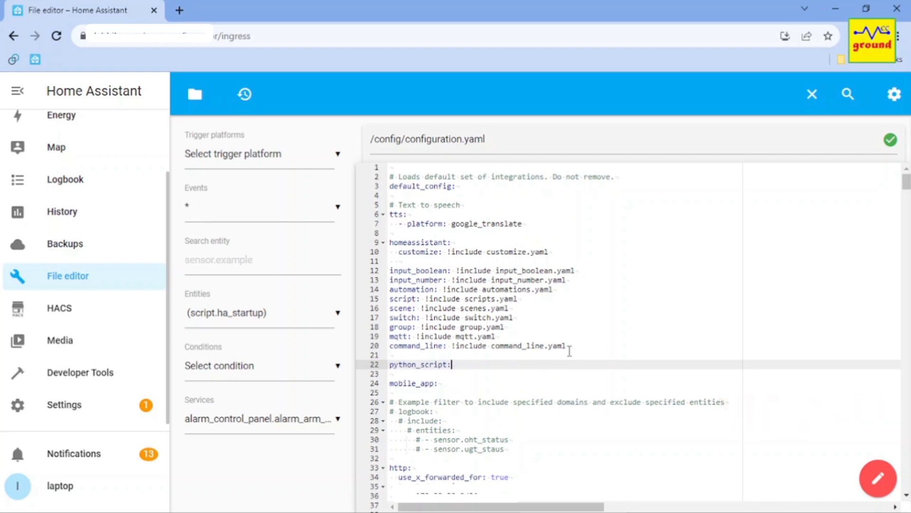
pyautogui.click(196, 94)
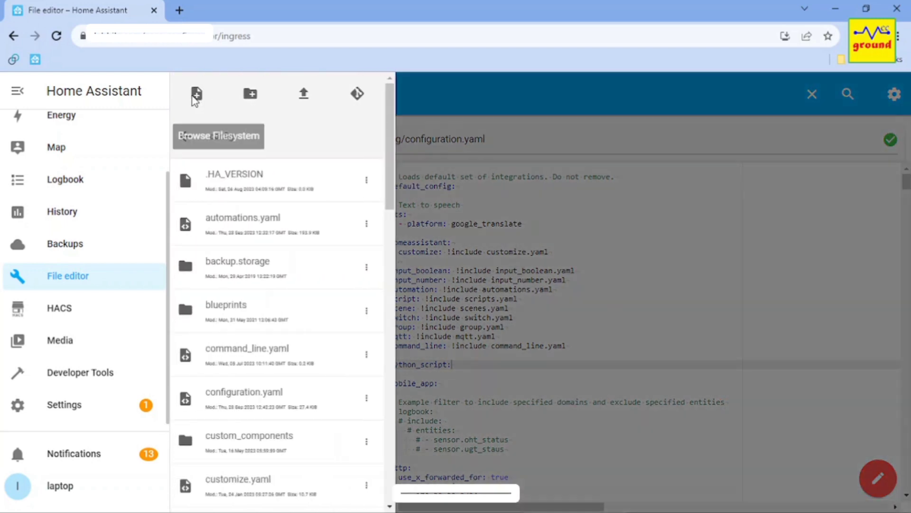
pyautogui.scroll(-5, 259, 332)
pyautogui.scroll(-3, 258, 332)
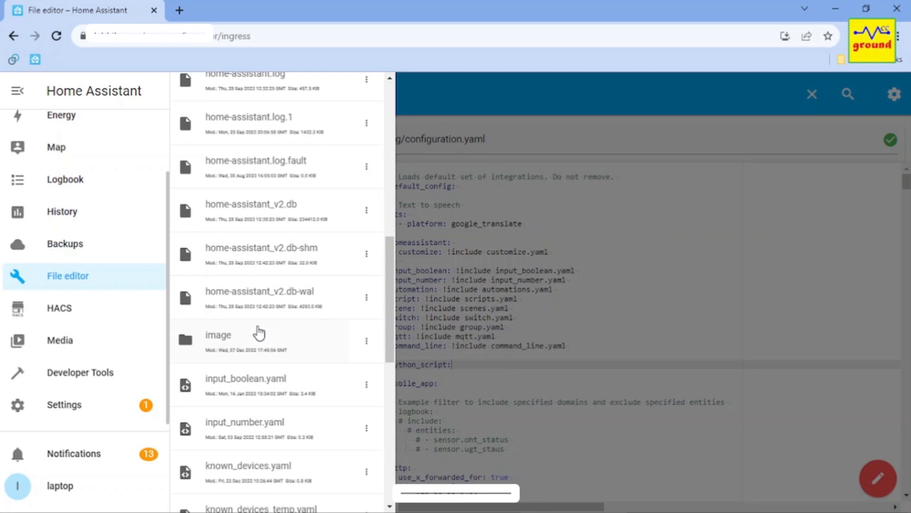
pyautogui.scroll(-5, 258, 332)
pyautogui.scroll(-3, 258, 333)
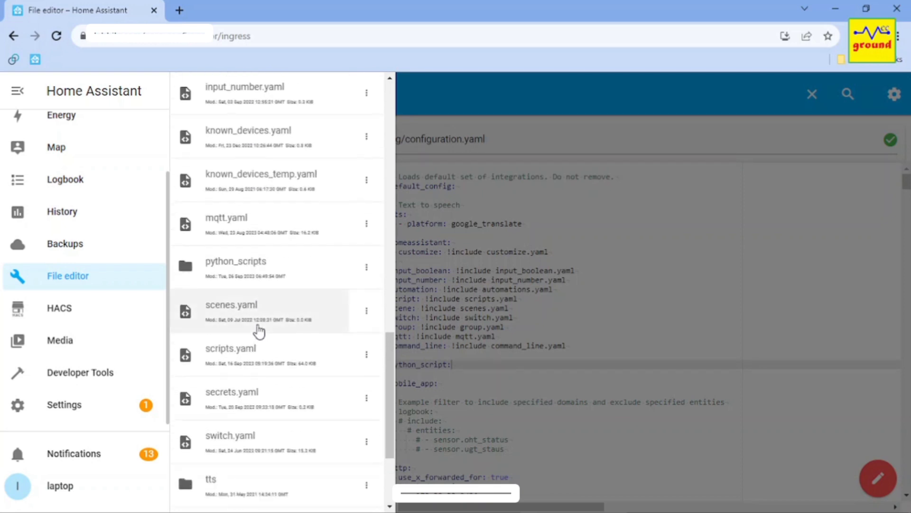
pyautogui.scroll(8, 253, 281)
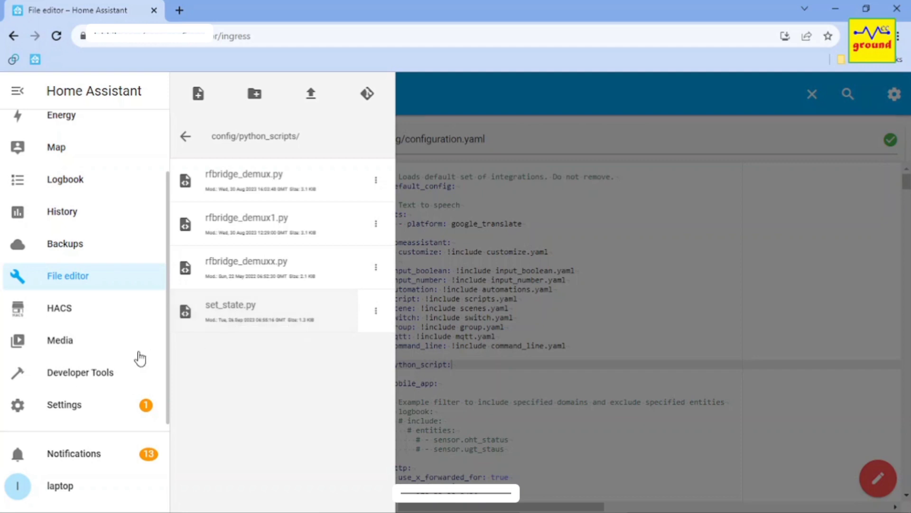
pyautogui.click(64, 376)
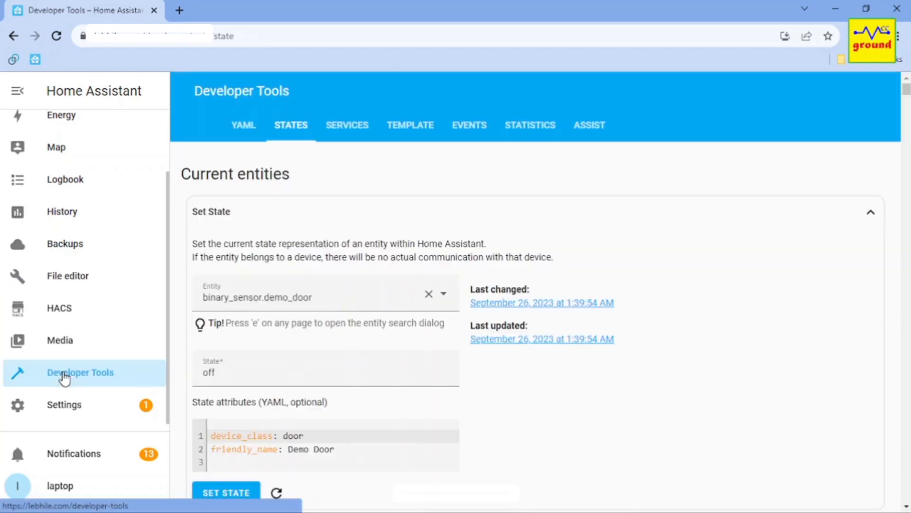
# Reload the Python Scripts YAML configuration so python_script.set_state becomes available.
pyautogui.click(242, 124)
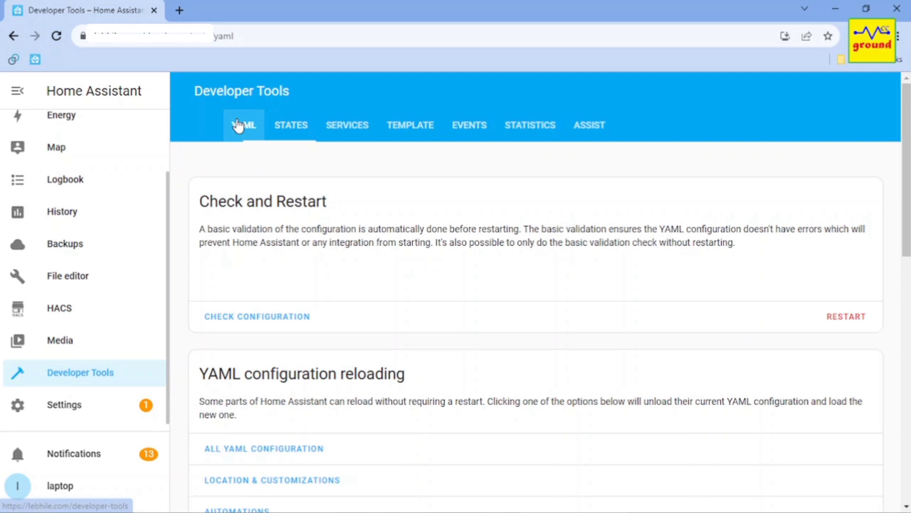
pyautogui.scroll(-5, 420, 318)
pyautogui.scroll(-5, 420, 318)
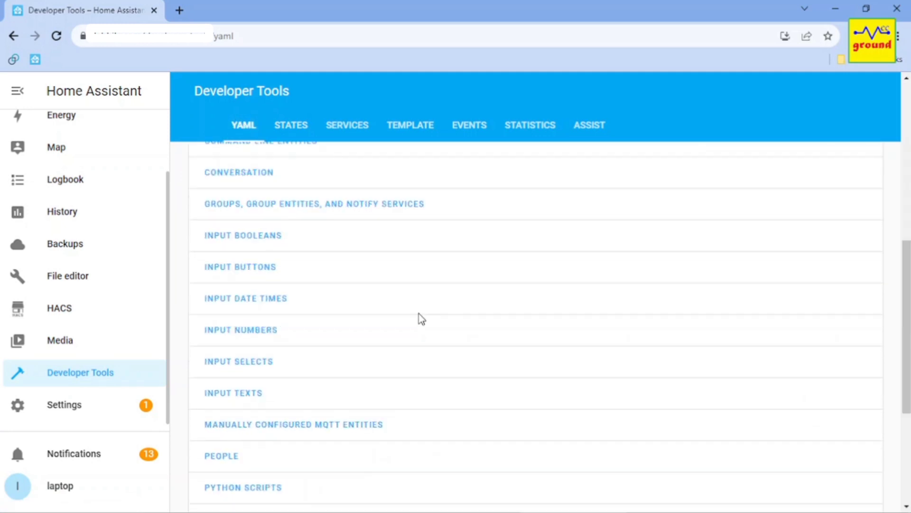
pyautogui.scroll(-3, 420, 318)
pyautogui.scroll(-2, 420, 318)
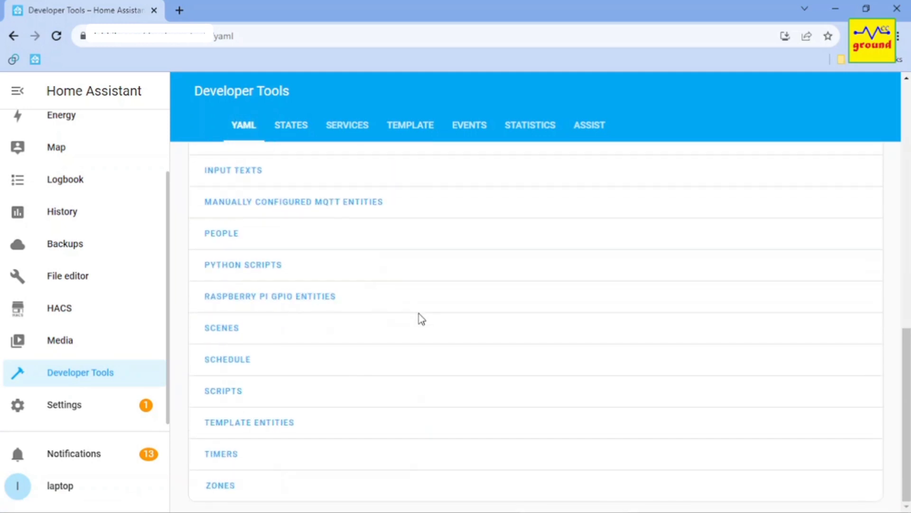
pyautogui.click(239, 270)
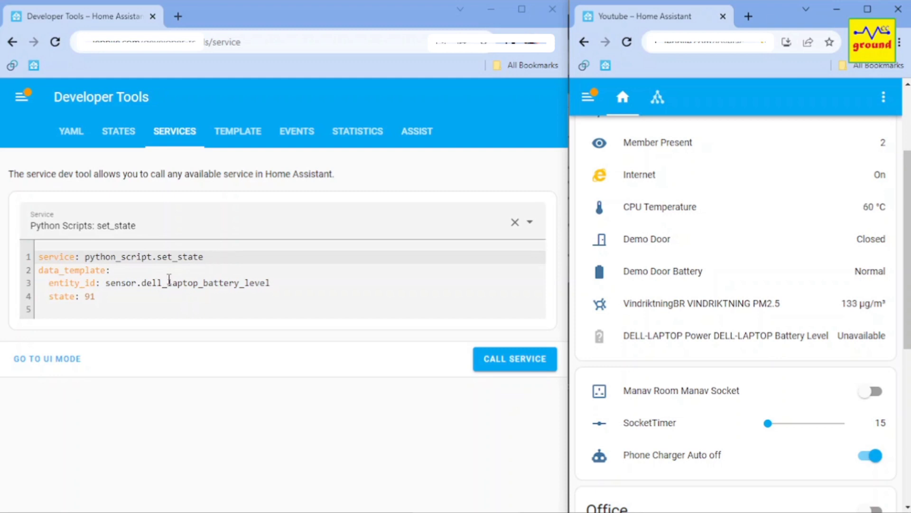
# Call python_script.set_state with entity_id sensor.dell_laptop_battery_level and state 91.
pyautogui.moveTo(106, 282); pyautogui.dragTo(268, 283)
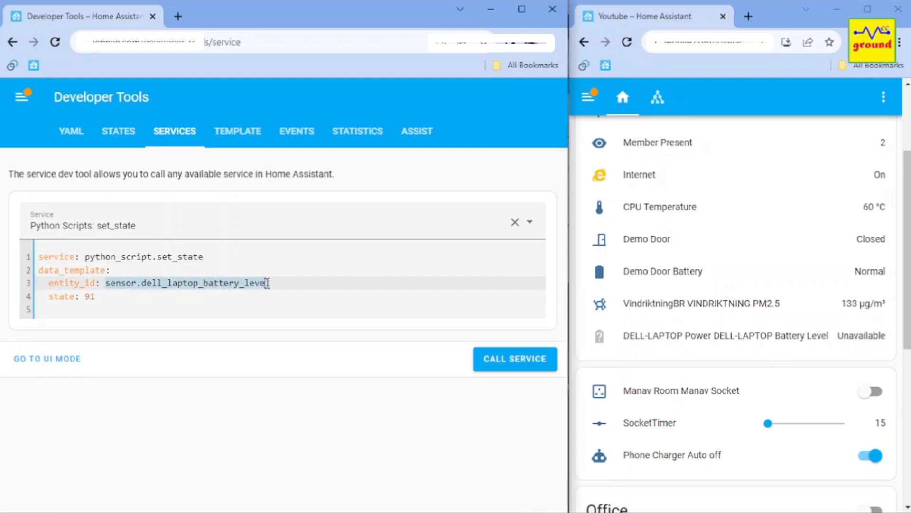
pyautogui.click(334, 282)
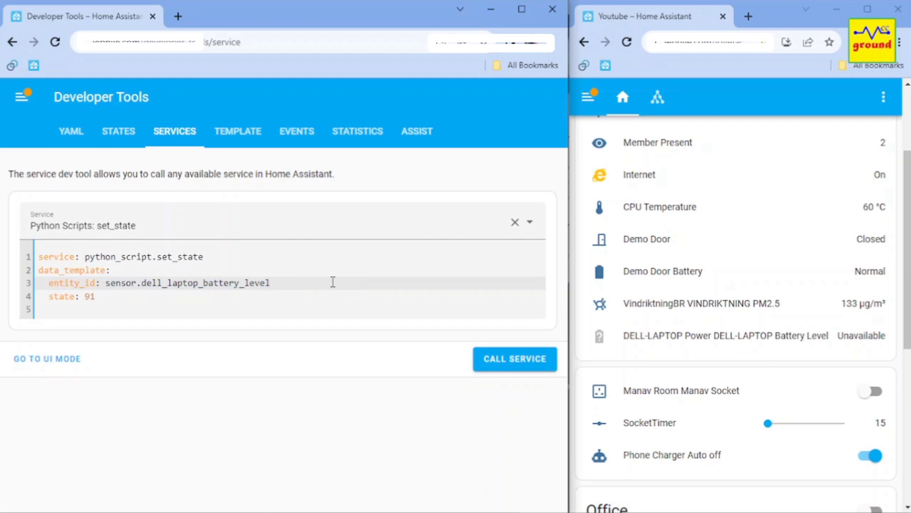
pyautogui.click(100, 298)
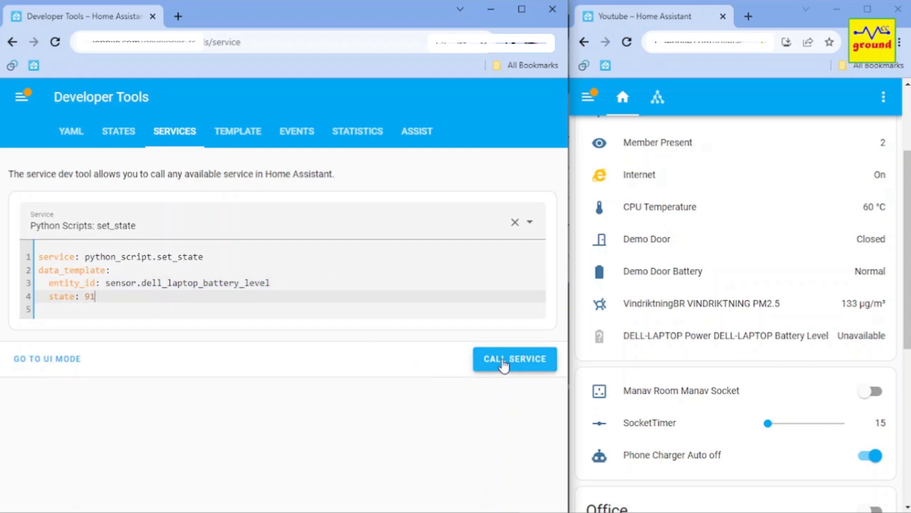
pyautogui.click(508, 358)
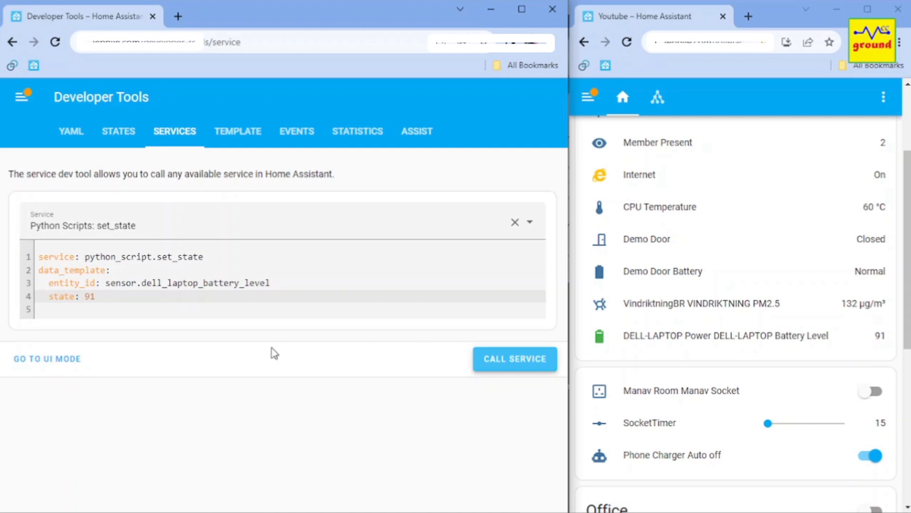
# From Settings > Automations, create a new empty automation from scratch.
pyautogui.click(21, 98)
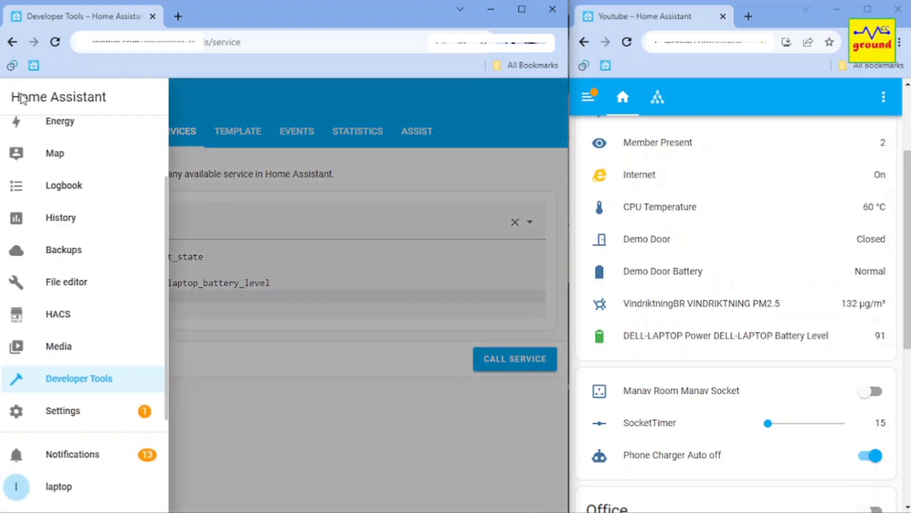
pyautogui.click(74, 410)
pyautogui.click(155, 335)
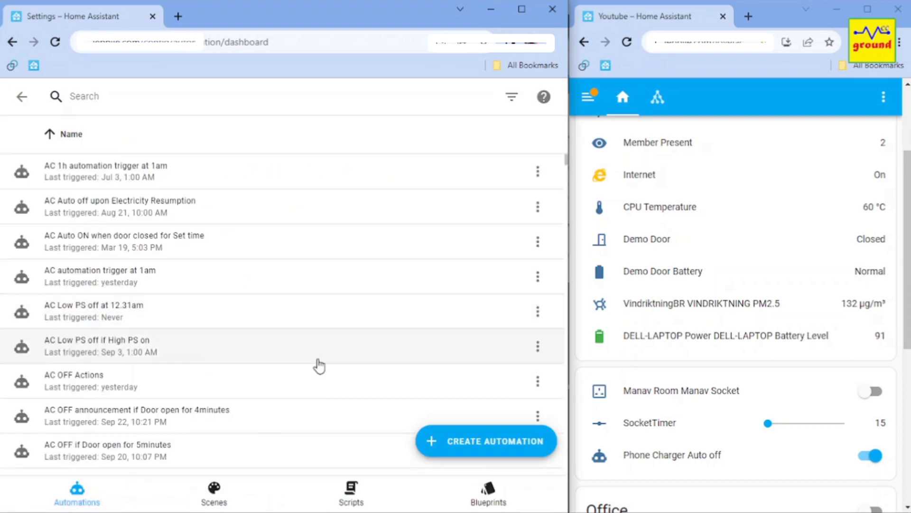
pyautogui.click(496, 439)
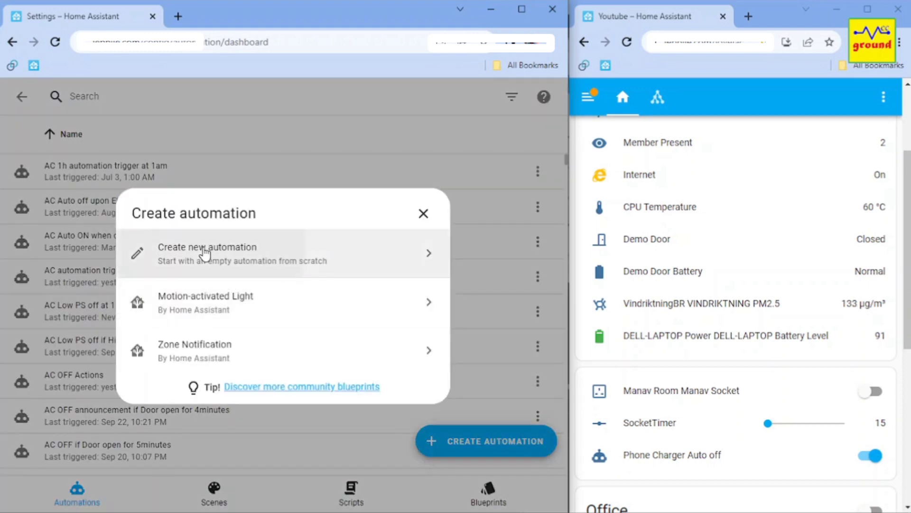
pyautogui.click(207, 253)
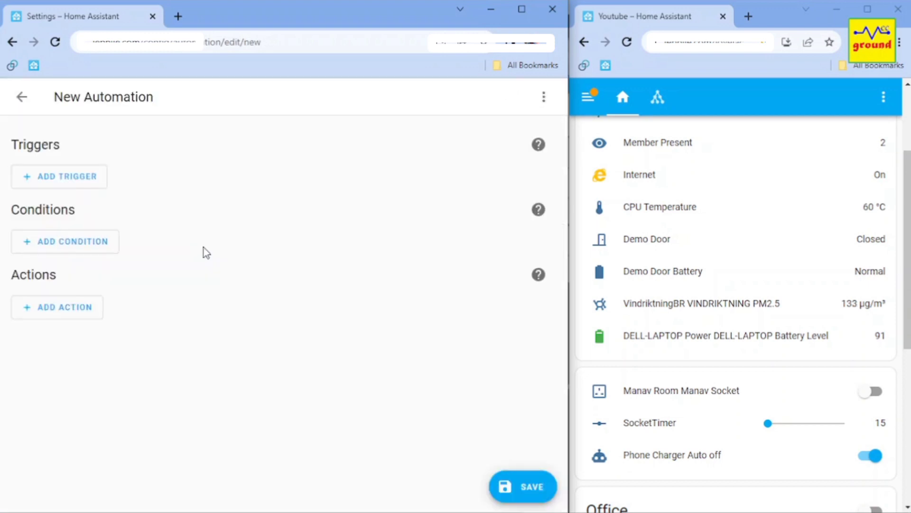
# Add a Template trigger whose Value template compares the PM2.5 sensor and laptop battery level, pasted from Notepad.
pyautogui.click(75, 178)
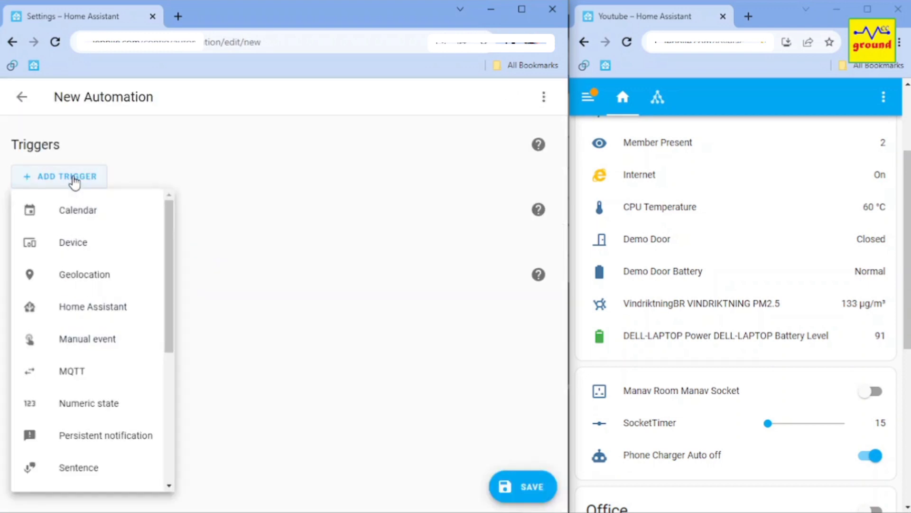
pyautogui.scroll(-3, 83, 385)
pyautogui.click(84, 396)
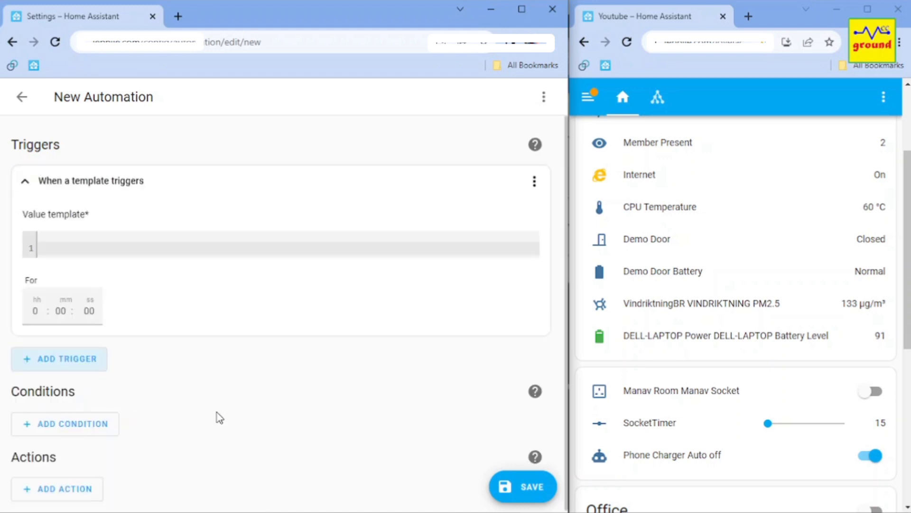
pyautogui.hotkey('alt', 'Tab')
pyautogui.moveTo(215, 155); pyautogui.dragTo(781, 156)
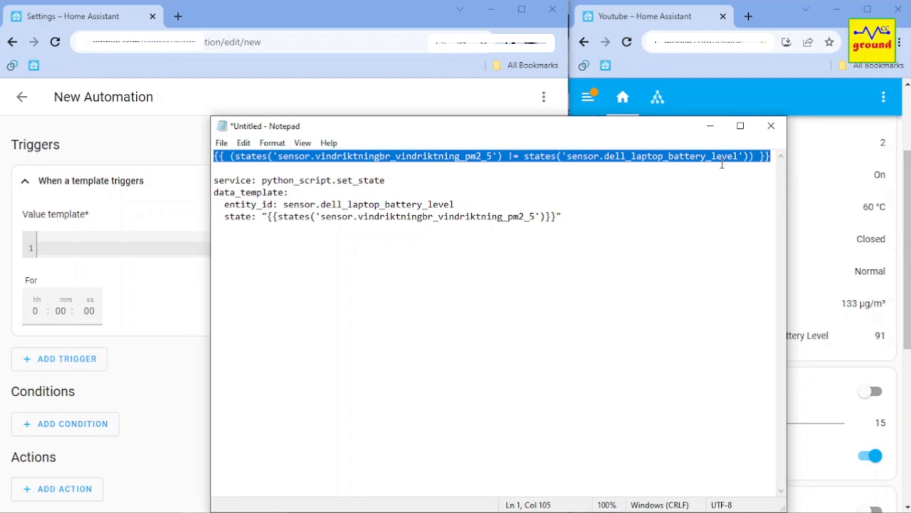
pyautogui.hotkey('ctrl', 'c')
pyautogui.click(709, 125)
pyautogui.click(64, 247)
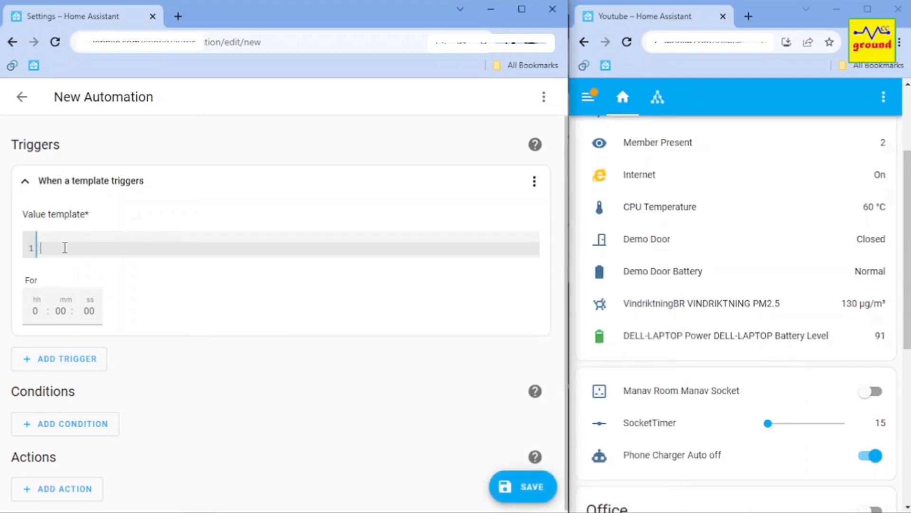
pyautogui.hotkey('ctrl', 'v')
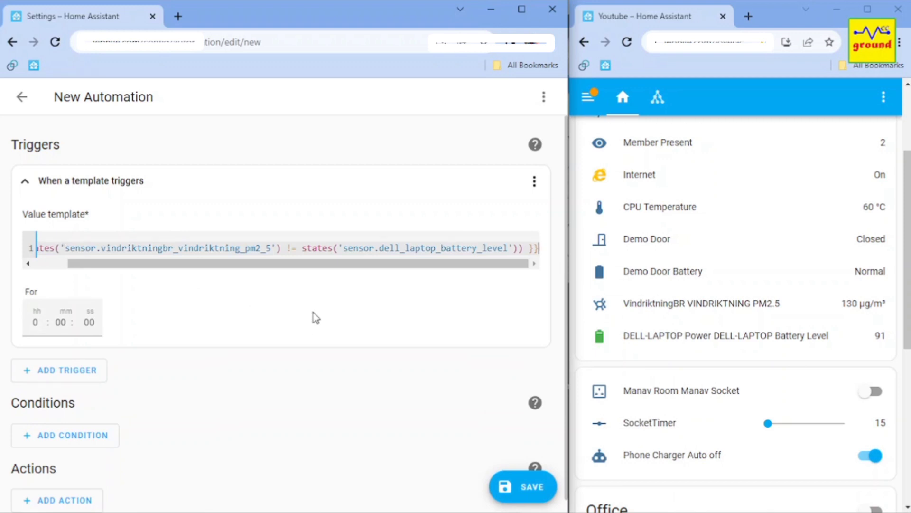
pyautogui.moveTo(320, 263); pyautogui.dragTo(286, 266)
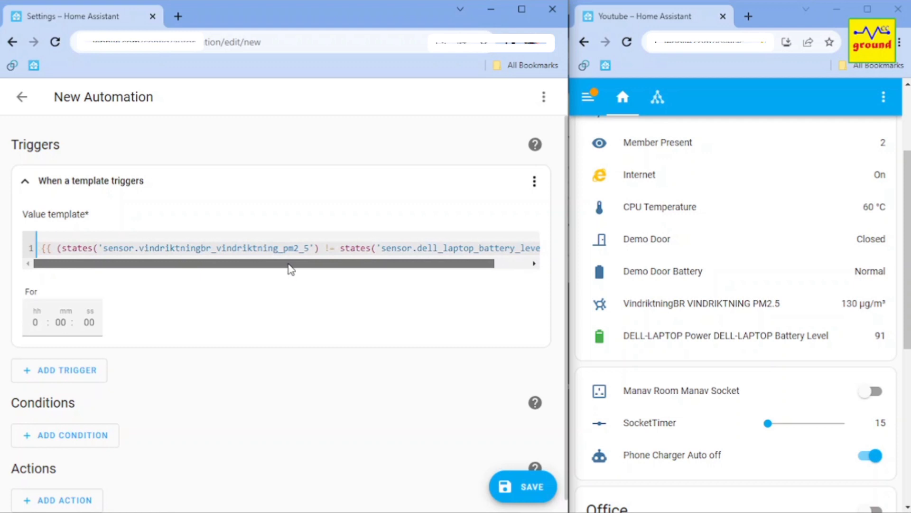
pyautogui.moveTo(287, 265); pyautogui.dragTo(364, 268)
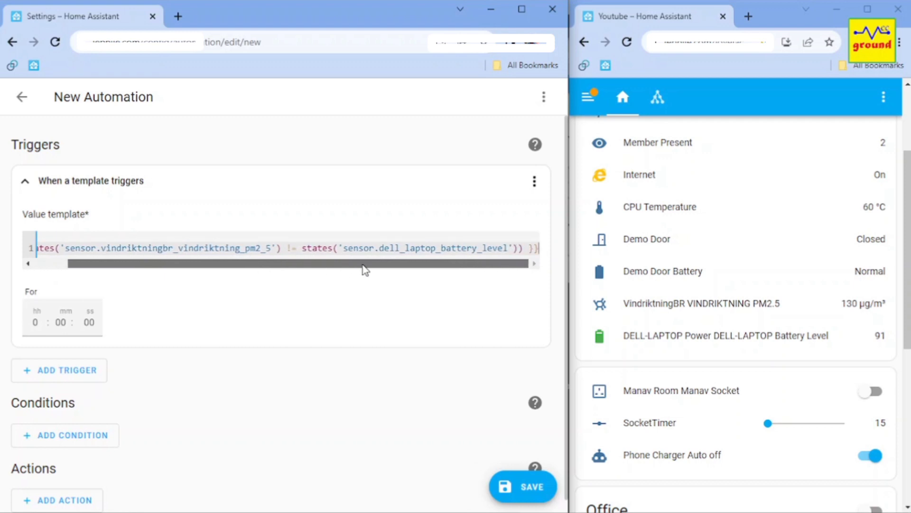
# Add a Call service action and replace its YAML with the set_state call copying PM2.5 into the battery sensor.
pyautogui.click(60, 499)
pyautogui.click(83, 120)
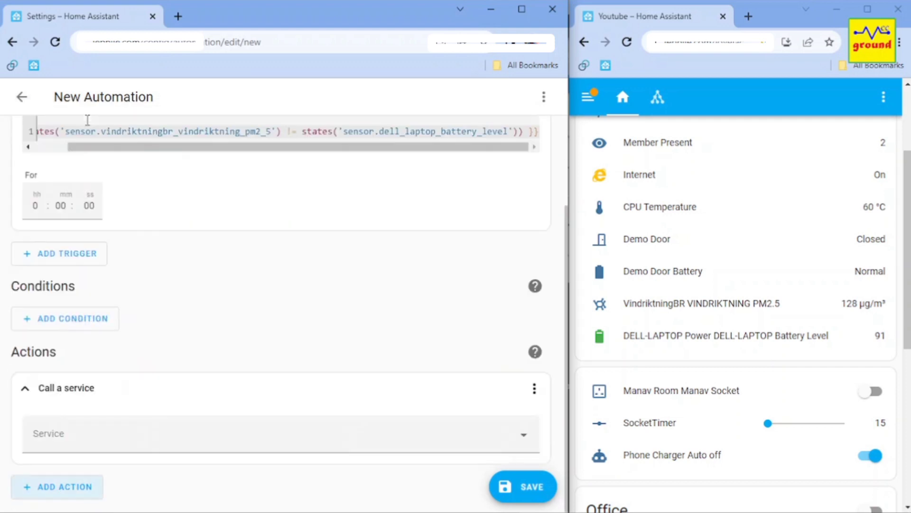
pyautogui.click(534, 388)
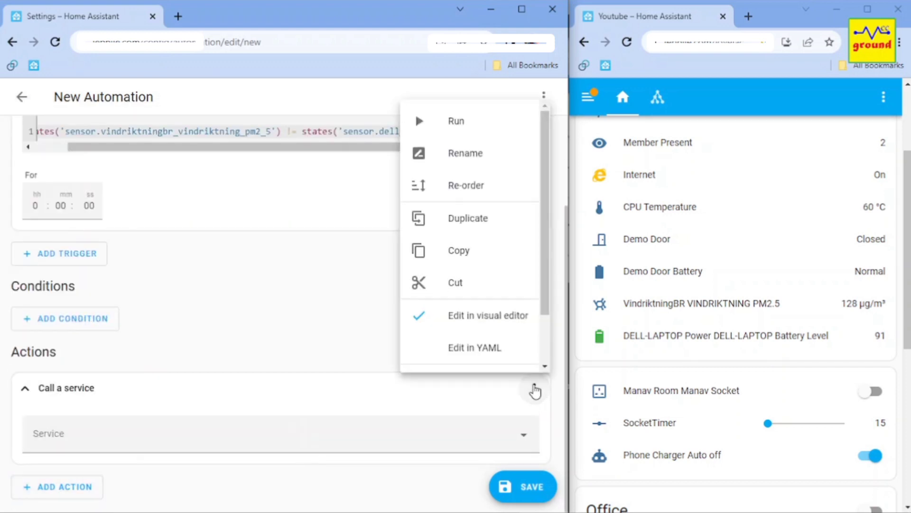
pyautogui.click(475, 346)
pyautogui.hotkey('alt', 'Tab')
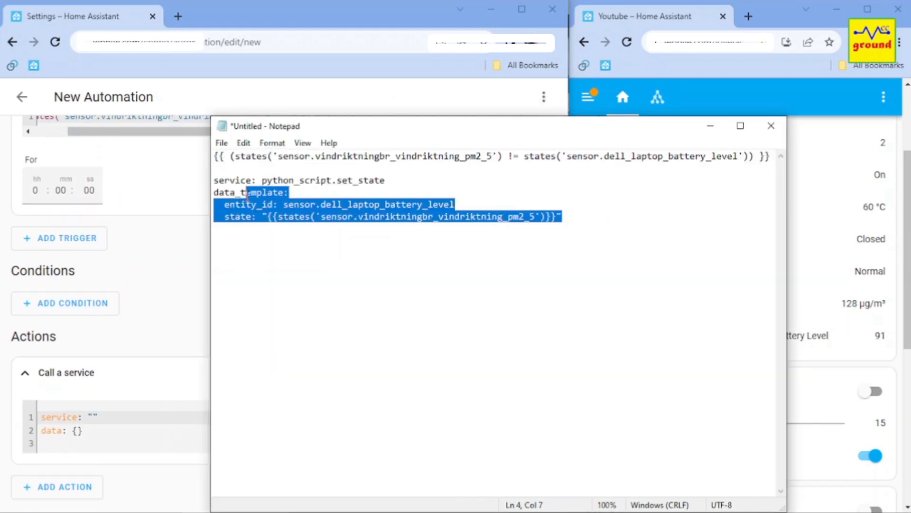
pyautogui.moveTo(562, 217); pyautogui.dragTo(213, 180)
pyautogui.hotkey('ctrl', 'c')
pyautogui.hotkey('alt', 'Tab')
pyautogui.moveTo(136, 440); pyautogui.dragTo(19, 403)
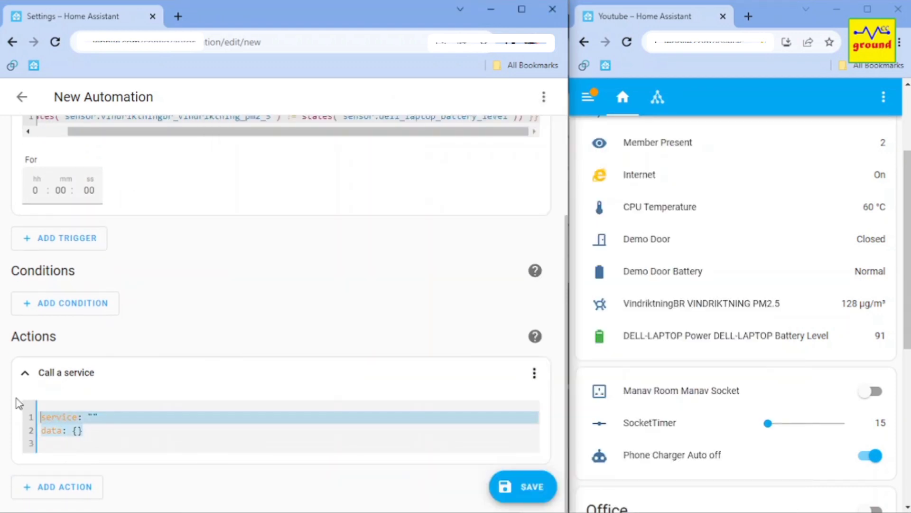
pyautogui.hotkey('ctrl', 'v')
pyautogui.scroll(-1, 281, 288)
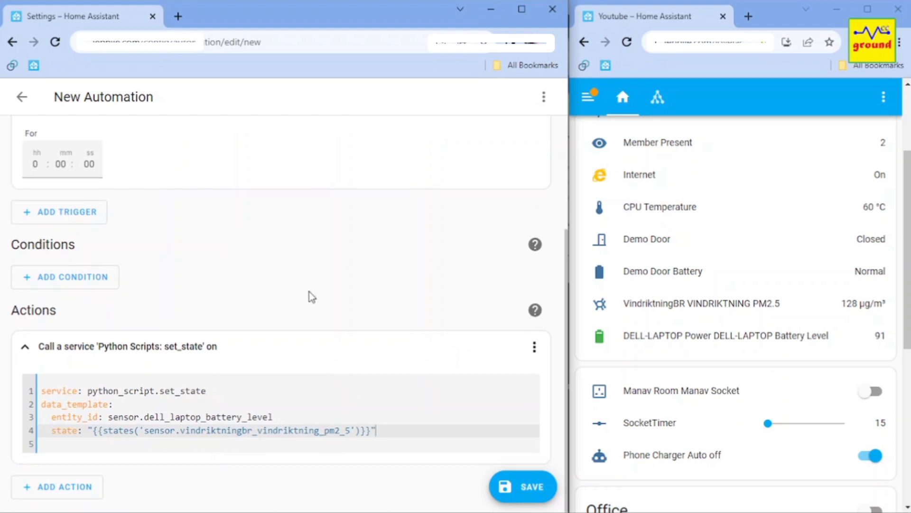
# Save the automation under the name 'Set Sensor State'.
pyautogui.click(522, 486)
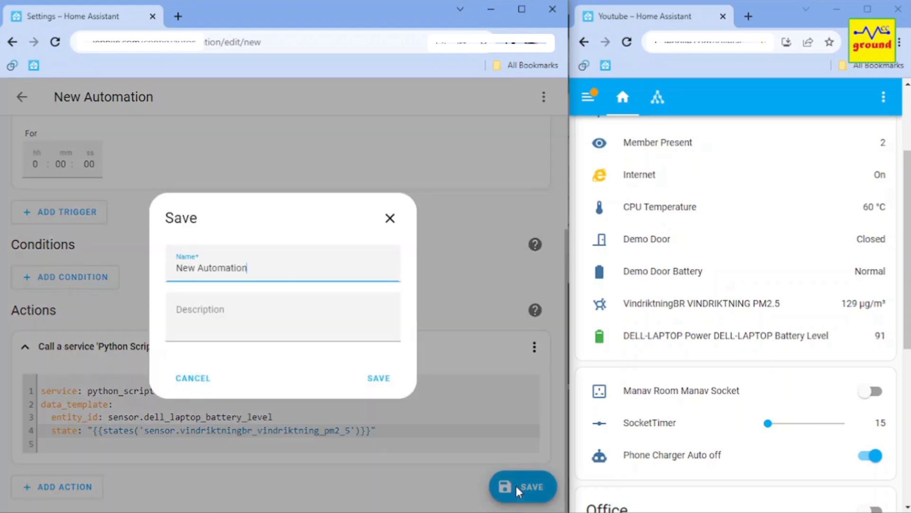
pyautogui.moveTo(264, 268); pyautogui.dragTo(112, 271)
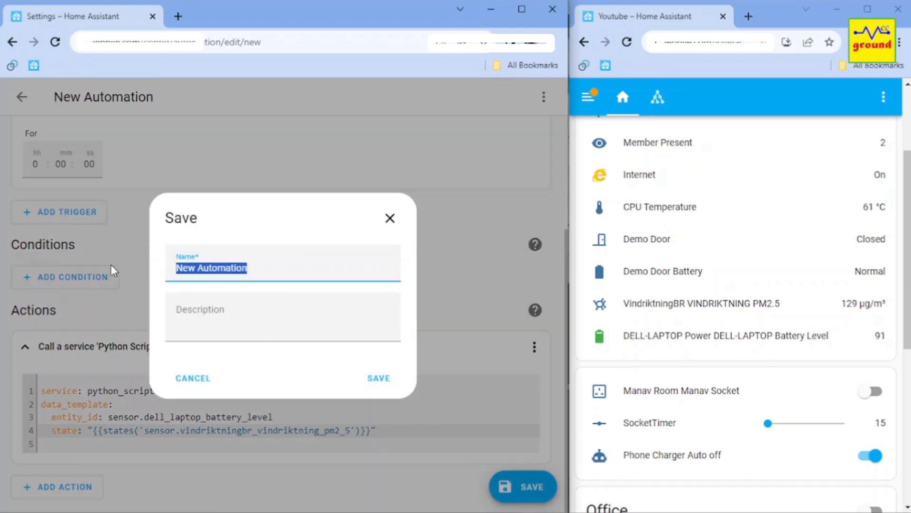
pyautogui.write('Set ')
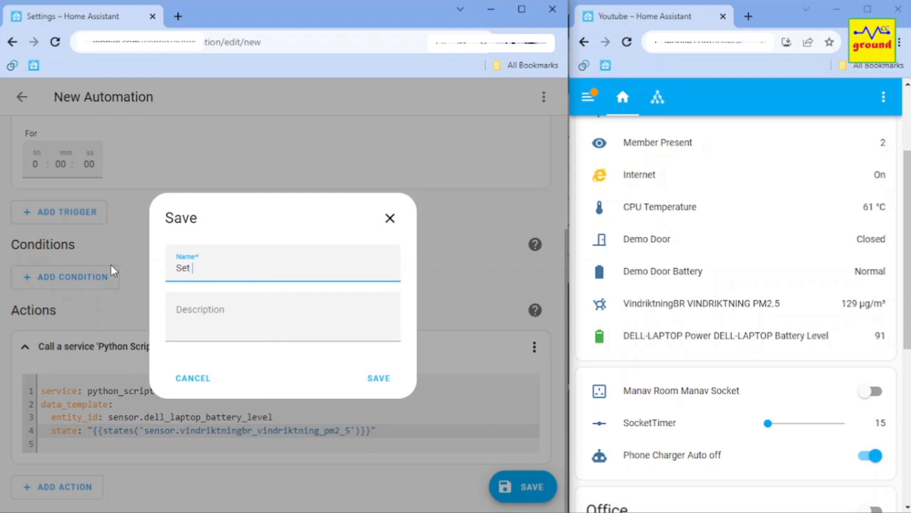
pyautogui.write('Sensor Sta')
pyautogui.write('te')
pyautogui.click(378, 377)
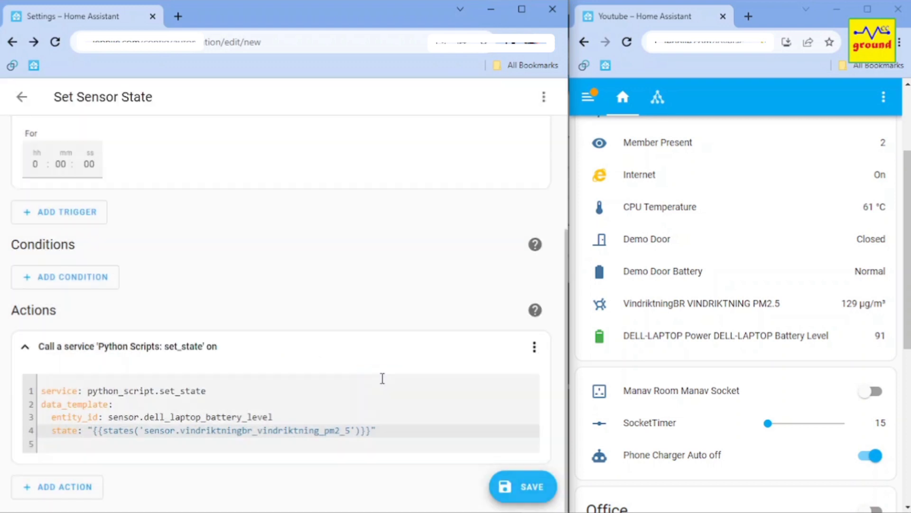